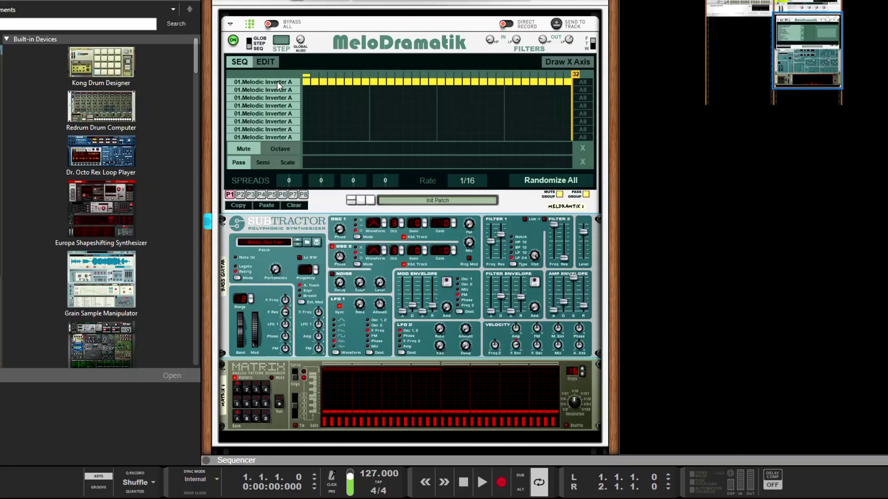
Step: Enable passthrough on all 32 steps of the sequencer's Pass lane
mouse_move(277, 82)
mouse_down()
mouse_move(266, 69)
mouse_move(278, 76)
mouse_up()
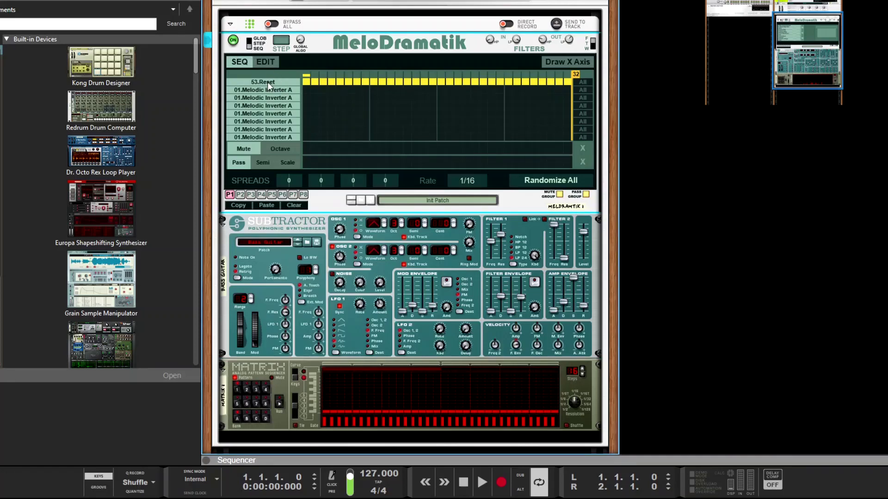
drag(268, 82, 256, 274)
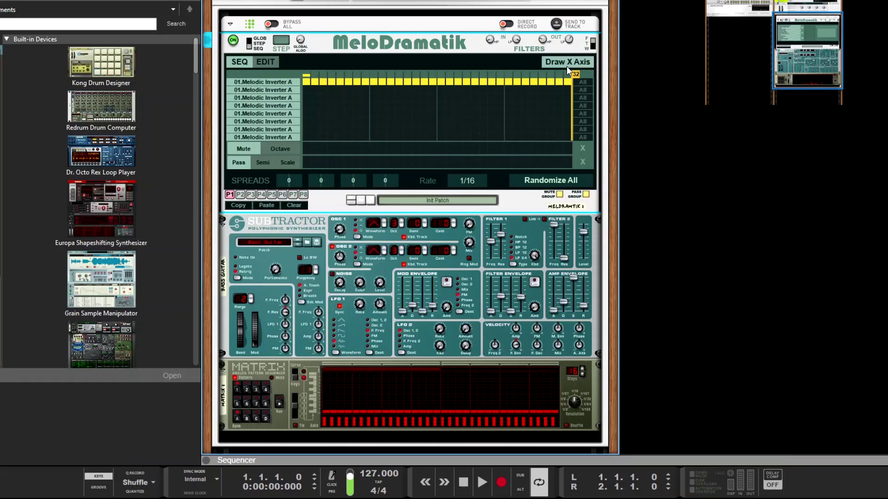
click(238, 162)
drag(305, 162, 571, 166)
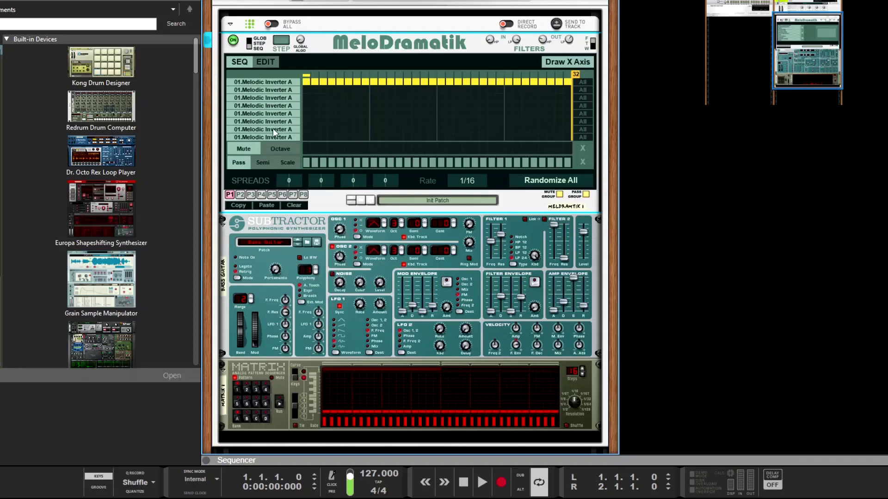
Step: Toggle the Pass Group off and on repeatedly, leaving it on
click(586, 194)
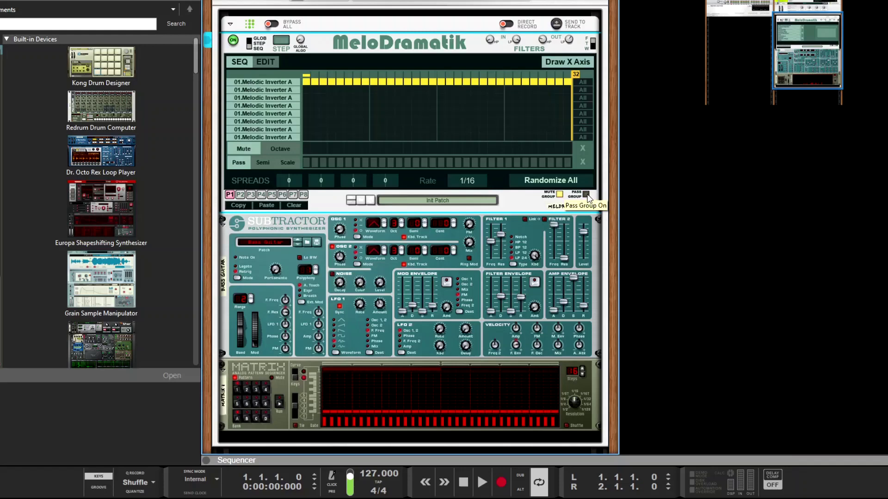
click(586, 195)
click(586, 194)
click(586, 194)
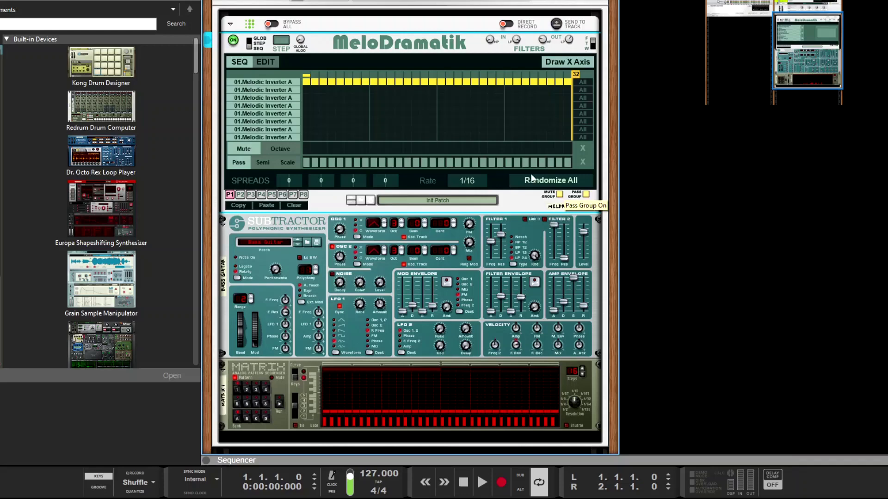
Step: Show MeloDramatik's edit page and play the current sequence briefly
click(264, 62)
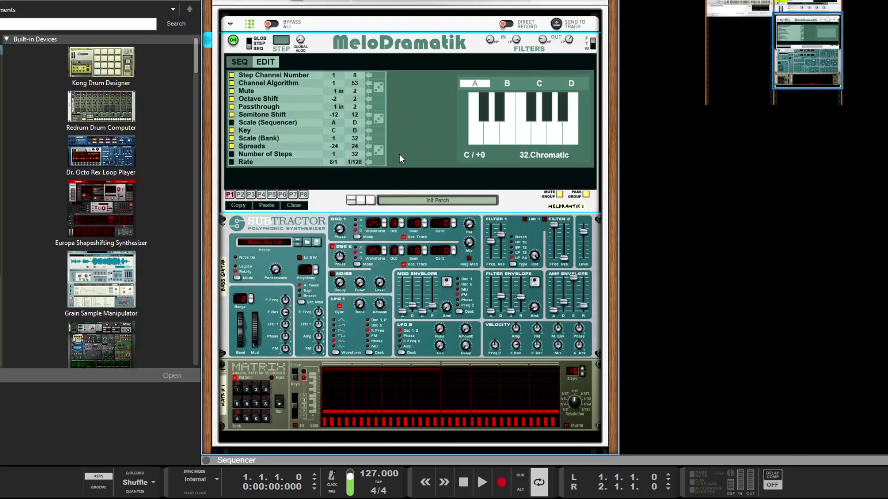
click(481, 481)
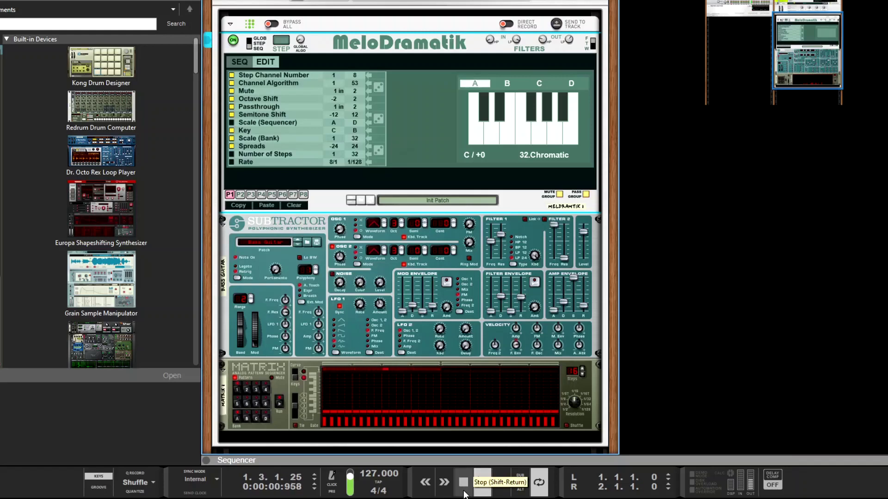
click(464, 493)
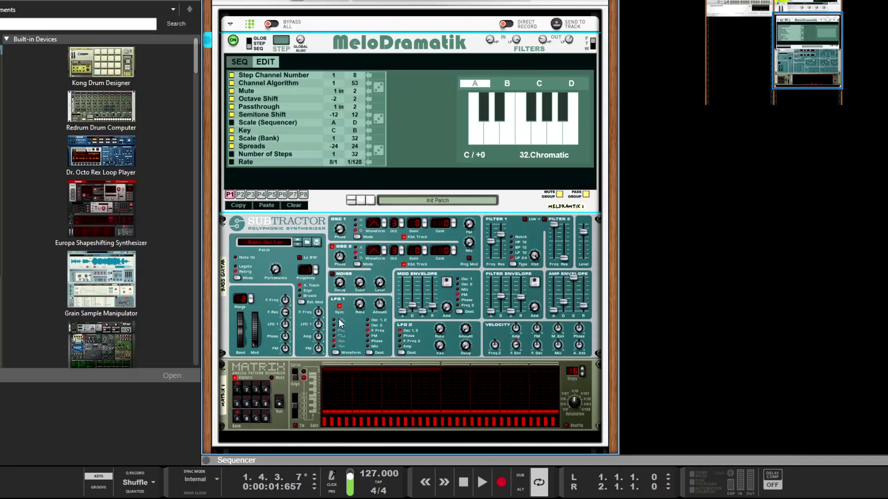
Step: Randomize the Matrix sequencer's pattern several times and play the resulting pattern briefly
click(602, 405)
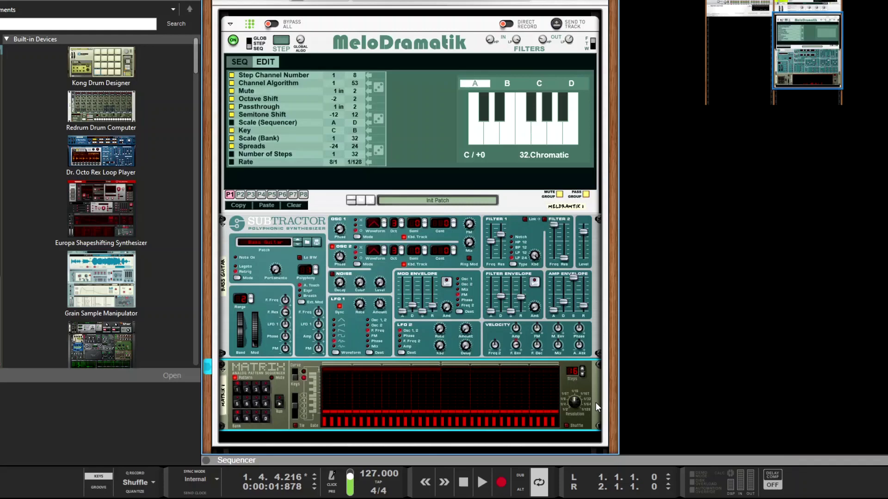
key(ctrl+r)
key(ctrl+r)
key(ctrl+r)
key(ctrl+r)
key(ctrl+r)
key(ctrl+r)
key(ctrl+r)
key(ctrl+r)
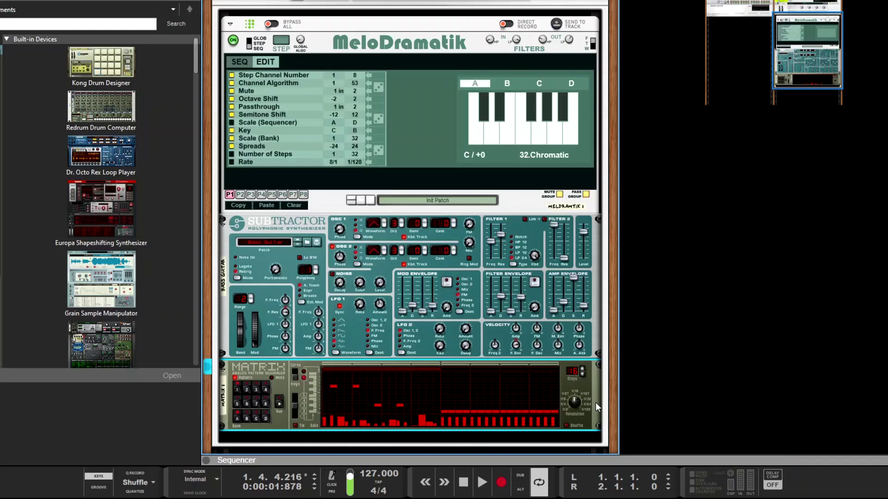
click(481, 493)
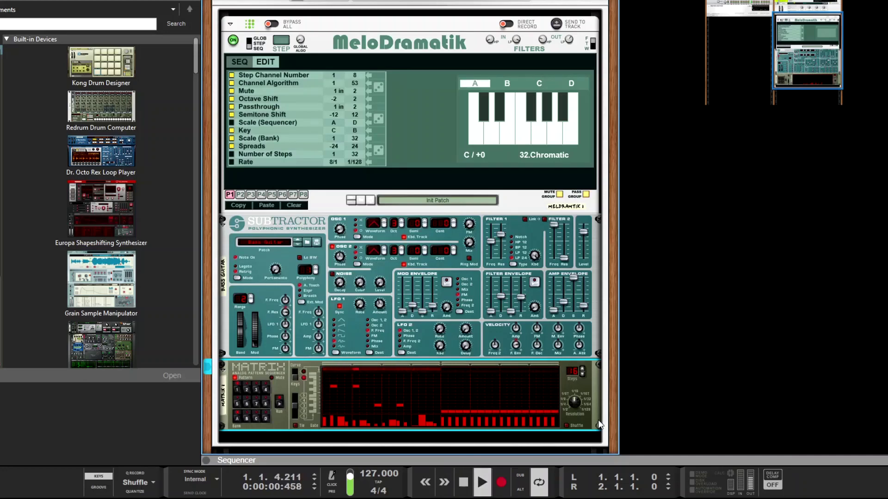
click(464, 490)
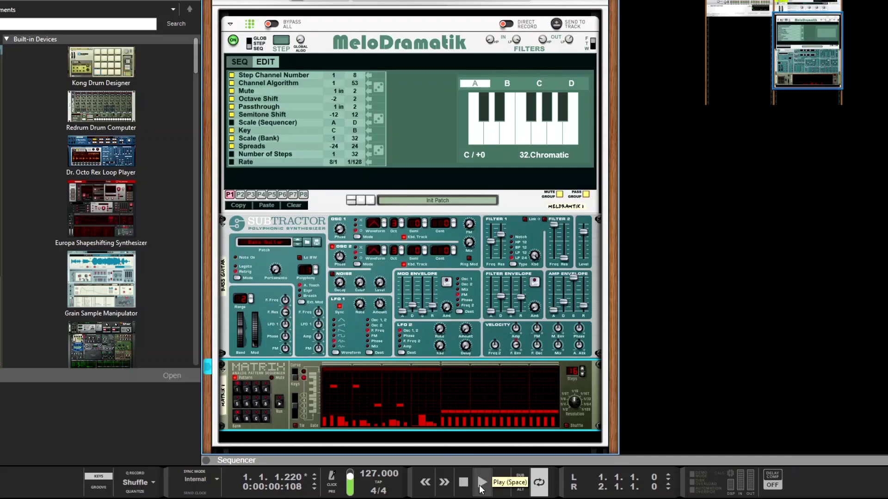
Step: Audition the pattern with scale slot A at 01.Major and at 02.Minor, leaving 02.Minor selected
click(481, 489)
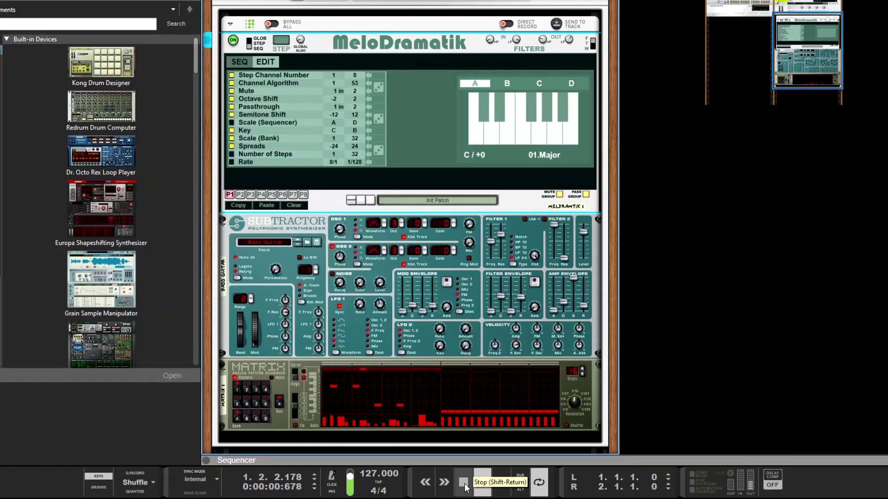
click(464, 483)
click(464, 483)
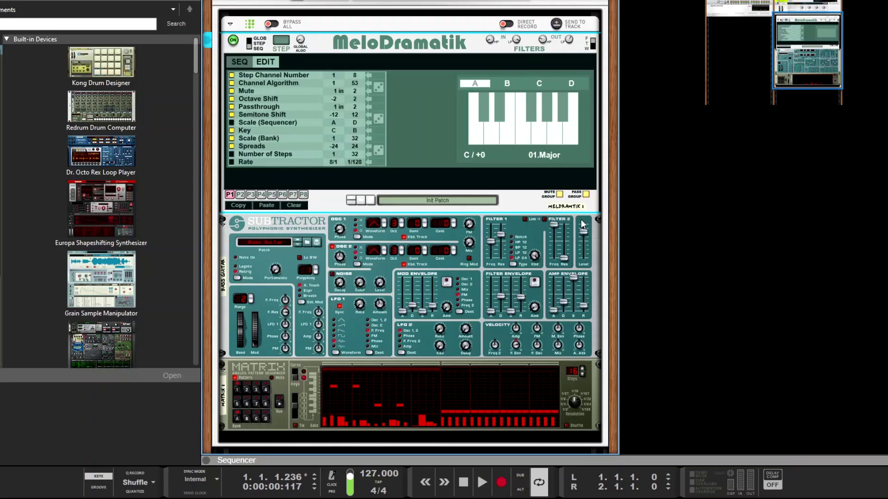
click(550, 156)
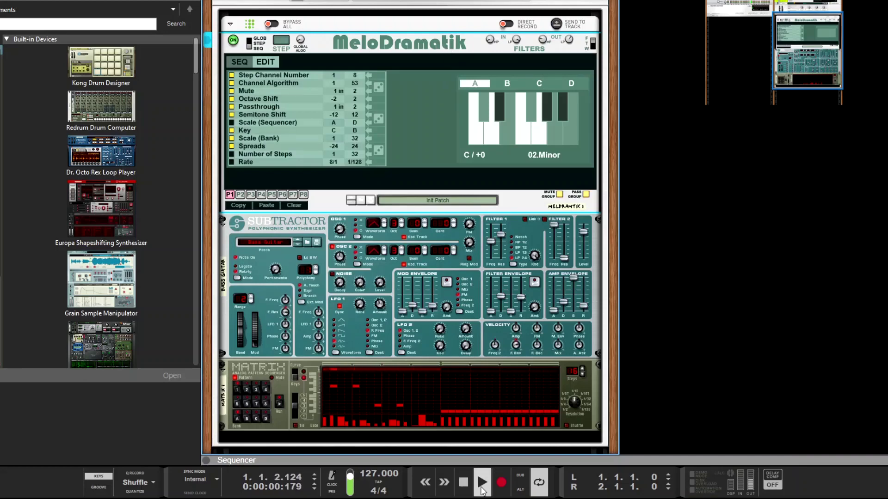
click(464, 489)
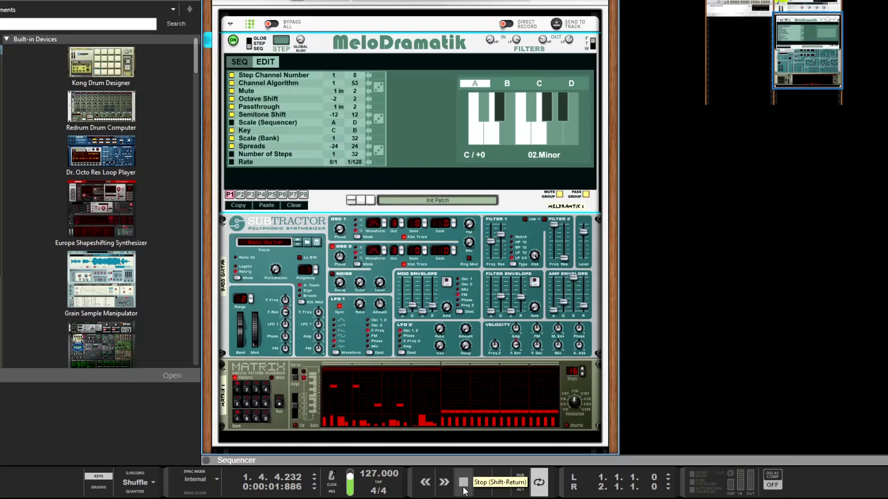
Step: View scale slots B, C and D in turn and return to slot A
click(521, 83)
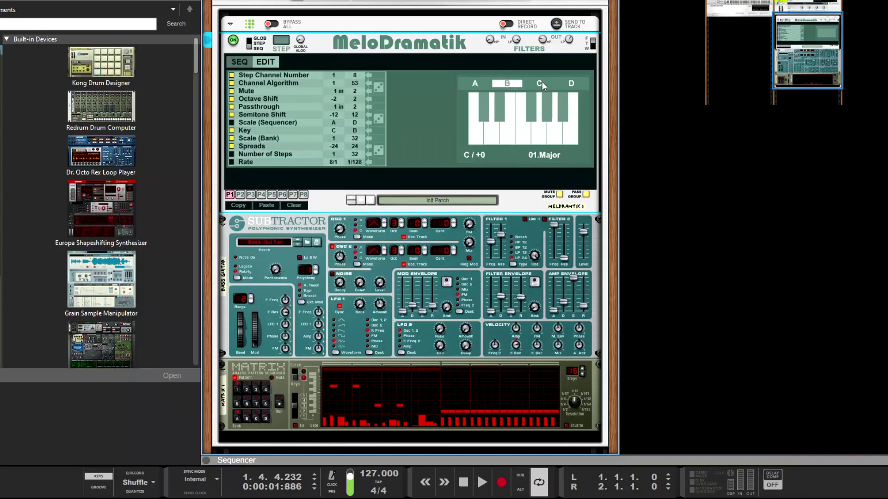
click(542, 82)
click(571, 81)
click(537, 81)
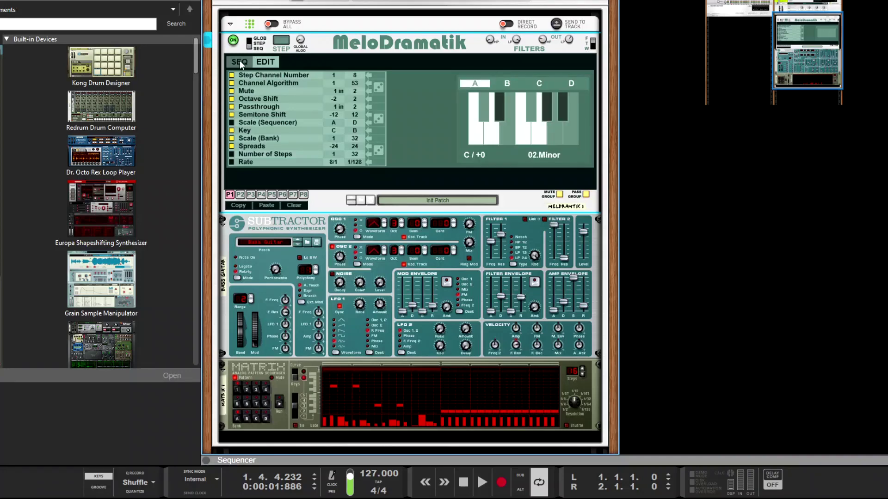
Step: Try scales B, C and D on some steps of the Scale lane, reset all steps to A, and return to the edit page
click(240, 61)
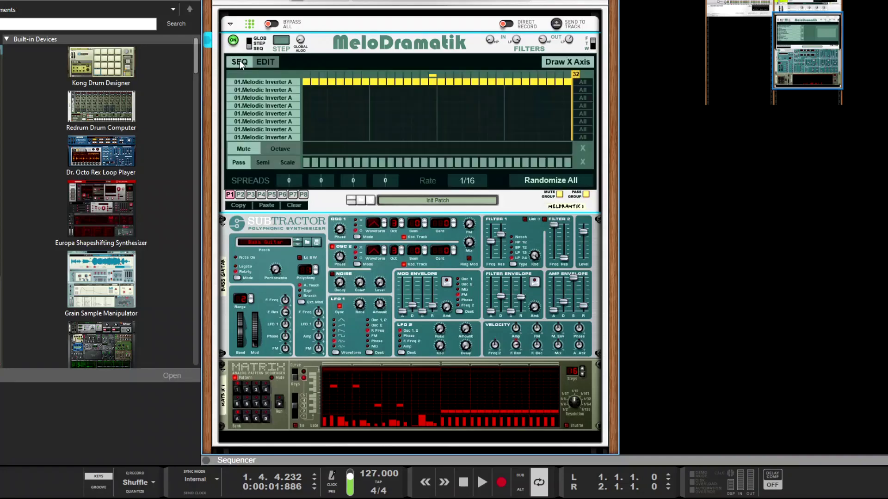
click(283, 164)
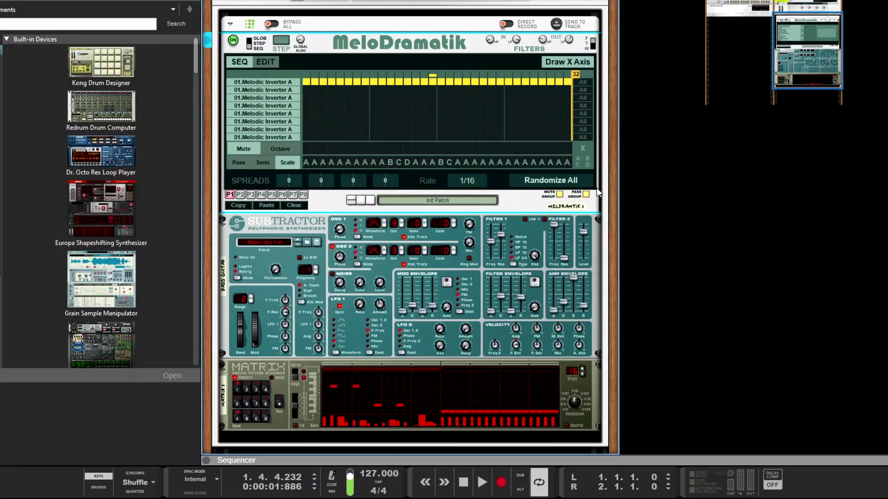
click(578, 158)
click(265, 63)
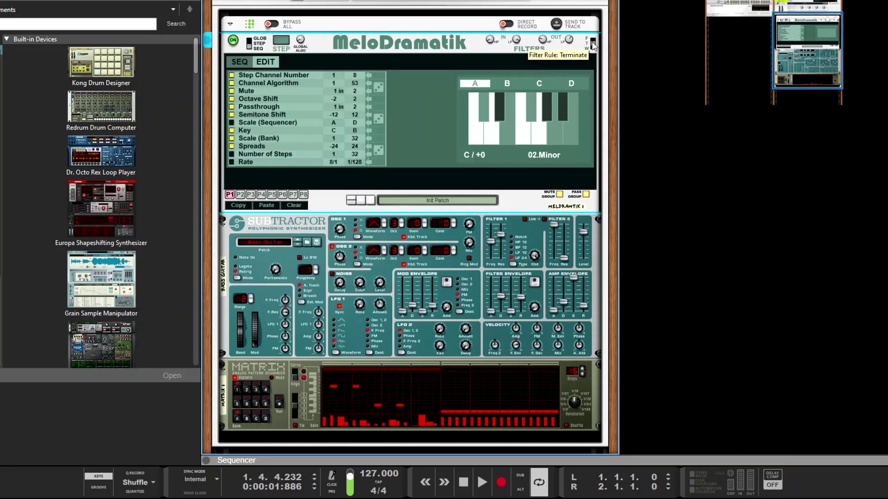
Step: Move the filter rule switch, review the output filter controls and start playback
drag(594, 46, 596, 40)
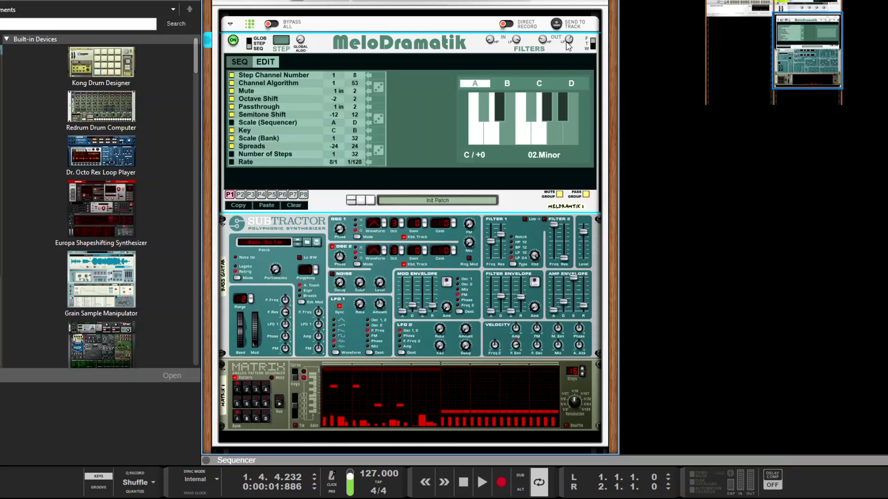
mouse_move(568, 42)
mouse_move(594, 54)
mouse_move(541, 40)
mouse_move(569, 40)
click(482, 482)
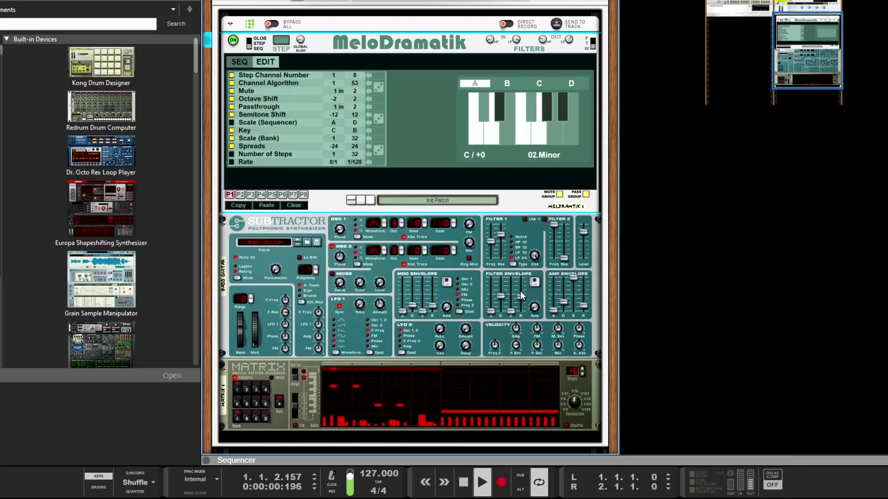
Step: Sweep MeloDramatik's output LP filter and adjust its output HP filter while the pattern plays
mouse_move(516, 306)
mouse_move(568, 45)
drag(567, 54, 562, 23)
drag(570, 49, 564, 96)
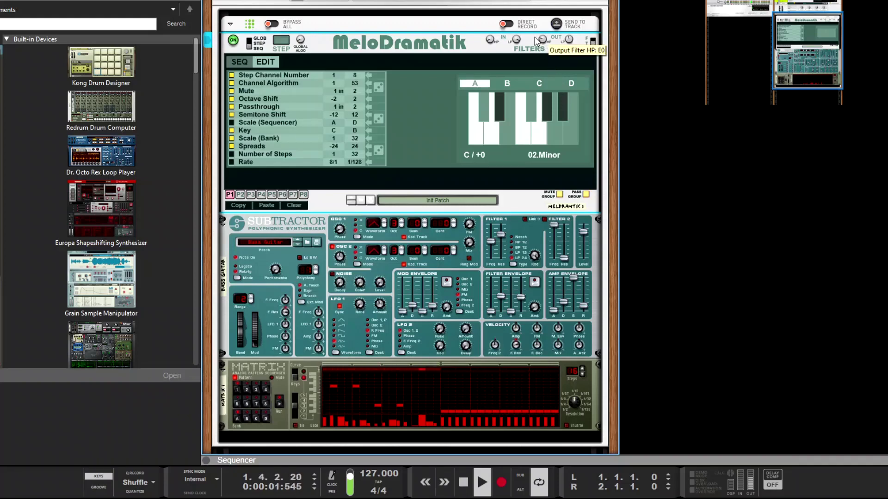
drag(534, 37, 529, 24)
Step: Try the Wraparound filter rule during playback and switch to another rule
click(593, 44)
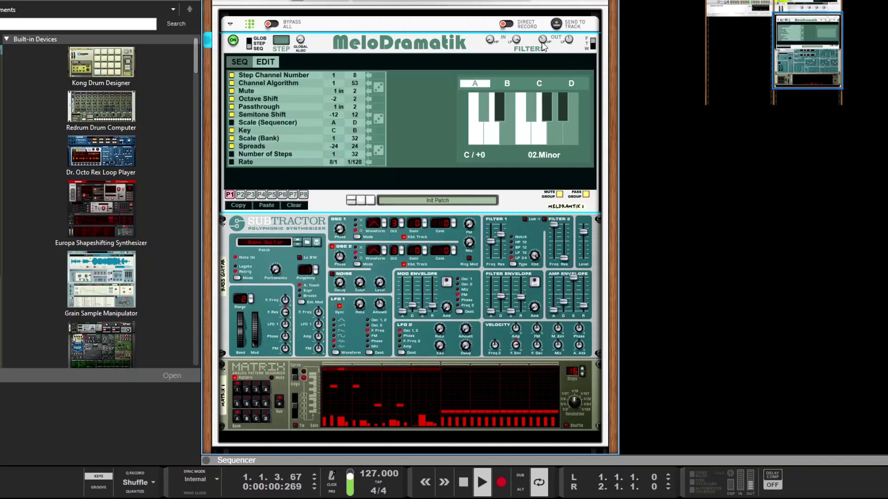
click(592, 46)
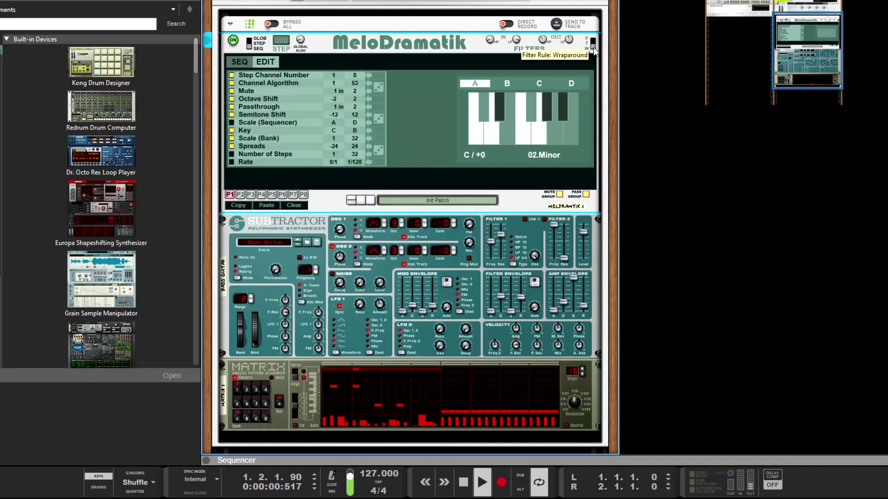
click(593, 44)
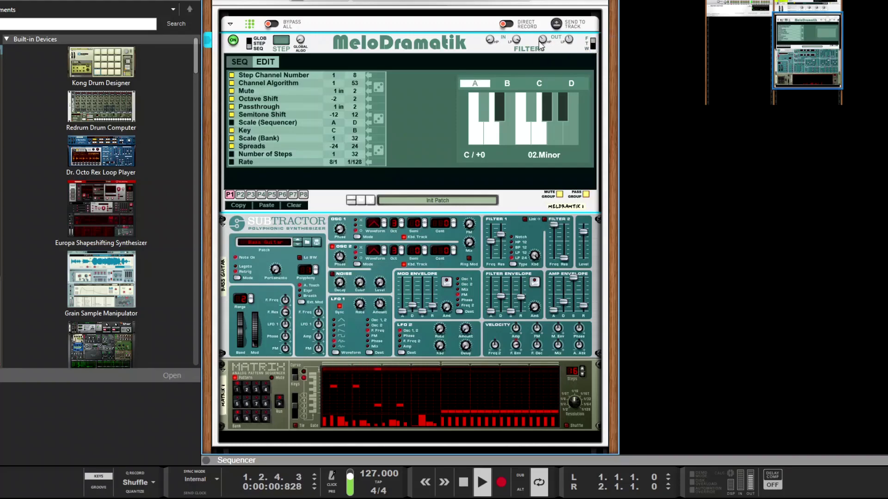
Step: Set Subtractor's Filter 1 resonance to 61 and readjust the output HP and LP filters, with LP at C#3
drag(546, 48, 545, 59)
drag(571, 50, 568, 47)
click(502, 237)
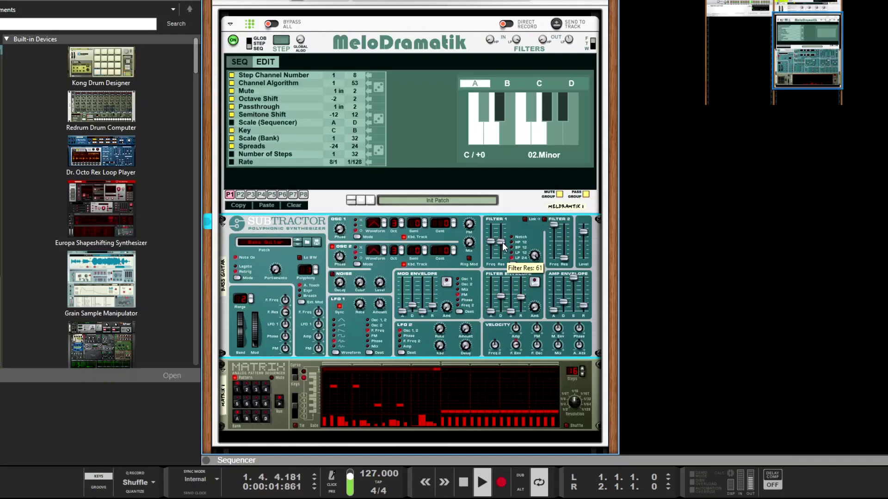
click(560, 39)
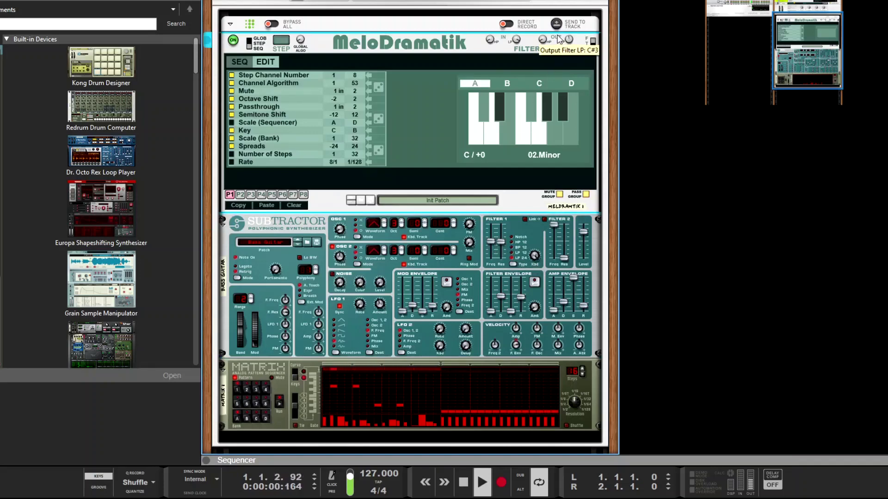
mouse_move(558, 36)
mouse_down()
mouse_move(551, 30)
mouse_move(546, 44)
mouse_up()
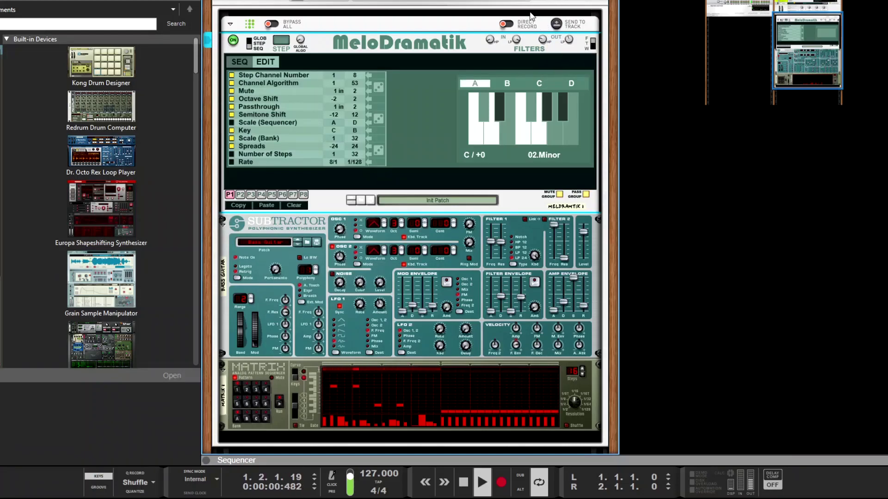
Step: Switch the filter rule again and raise Subtractor's Filter 1 resonance to 79 while the pattern plays
click(595, 44)
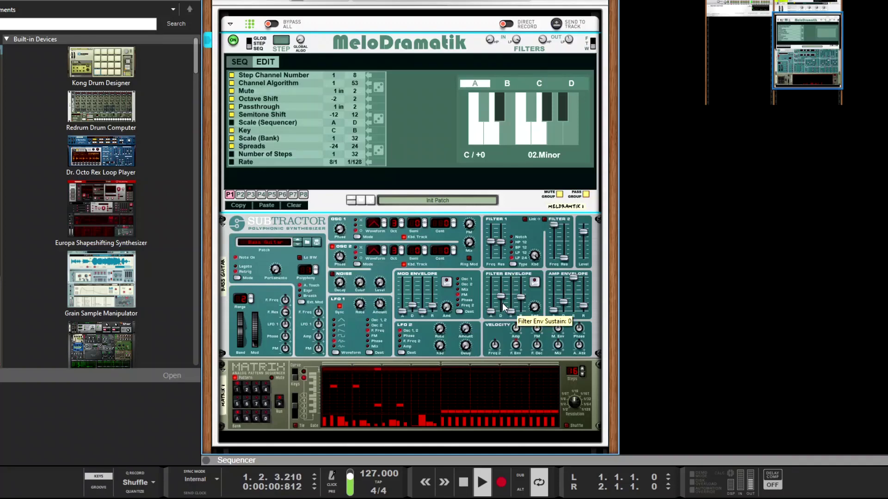
drag(502, 242, 502, 240)
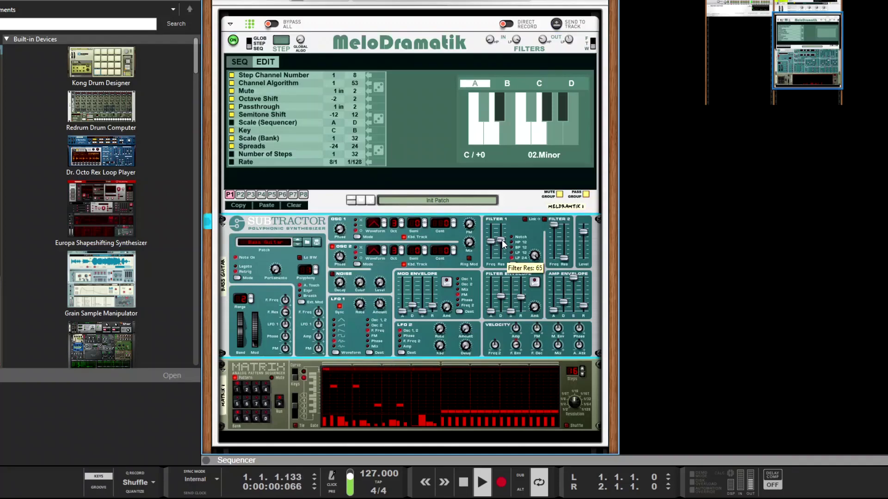
click(543, 49)
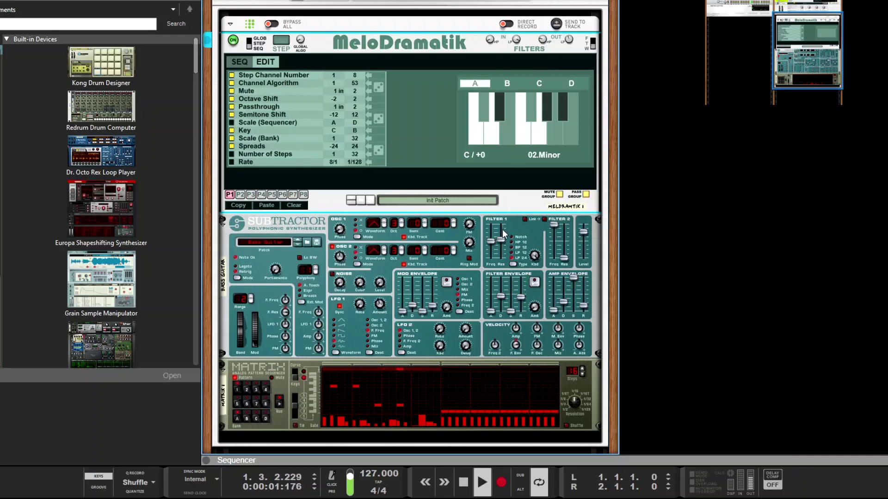
drag(503, 240, 503, 237)
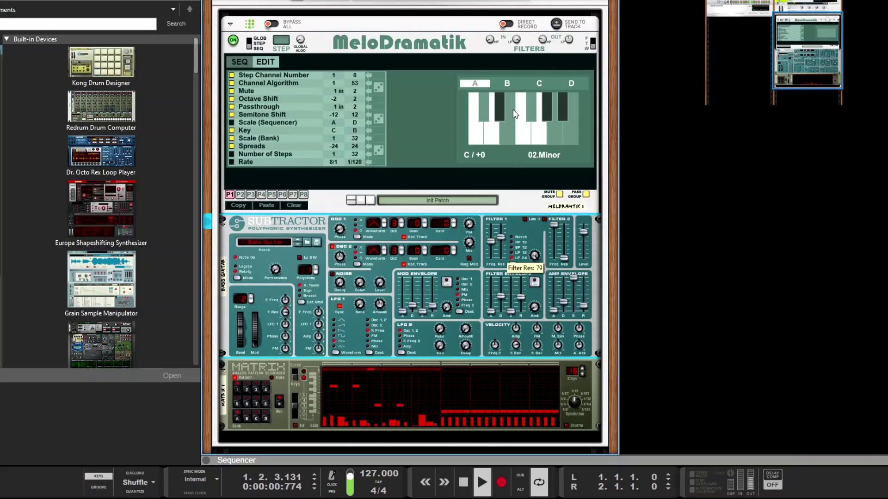
click(536, 54)
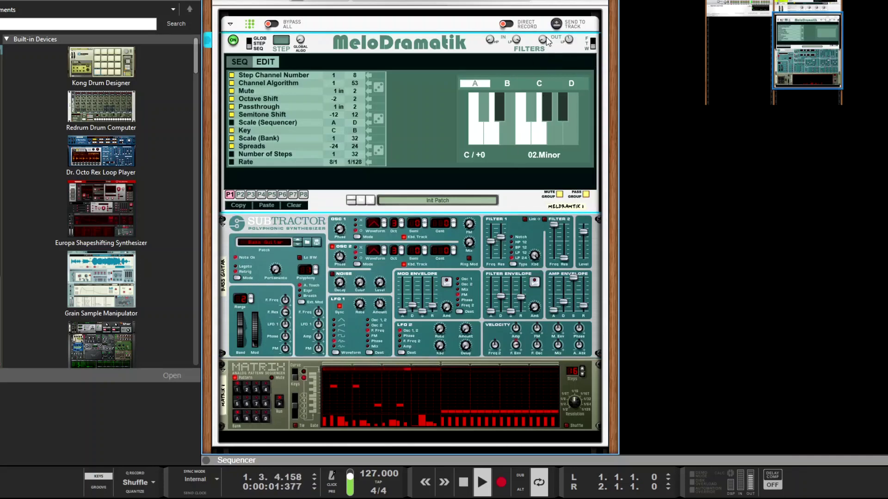
Step: Set MeloDramatik's output LP filter to F#2 and stop playback
mouse_move(565, 37)
drag(571, 44, 570, 53)
drag(569, 51, 506, 168)
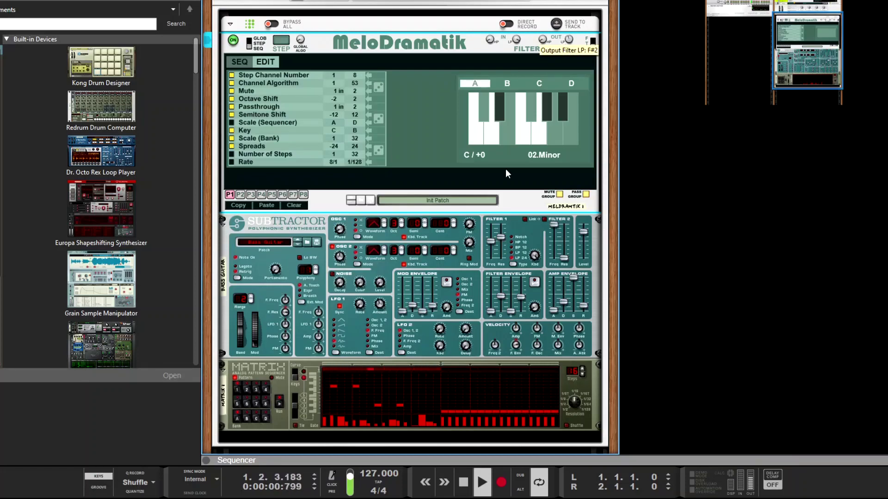
click(464, 483)
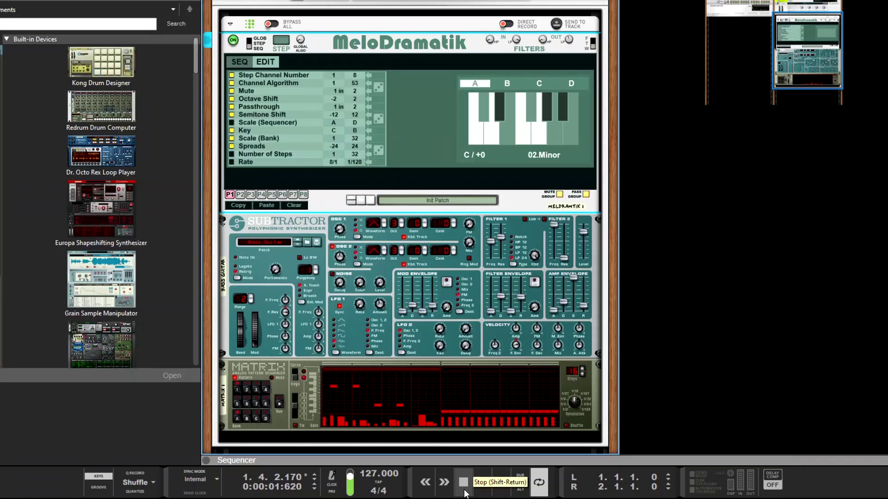